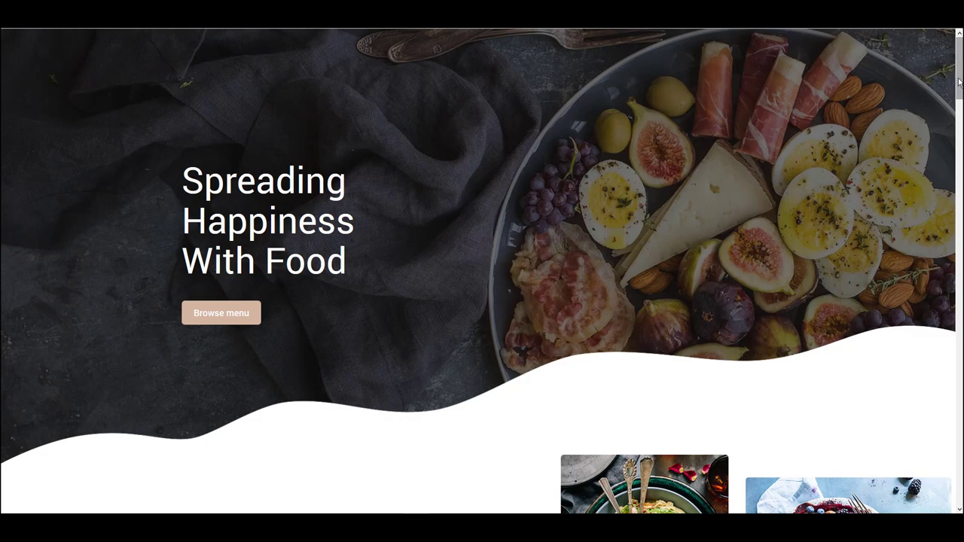
Step: Examine the restaurant demo page from the hero section to the table reservation form, trying its Name, Date and Message fields
{"action": "left_click_drag", "start_coordinate": [959, 83], "coordinate": [960, 218]}
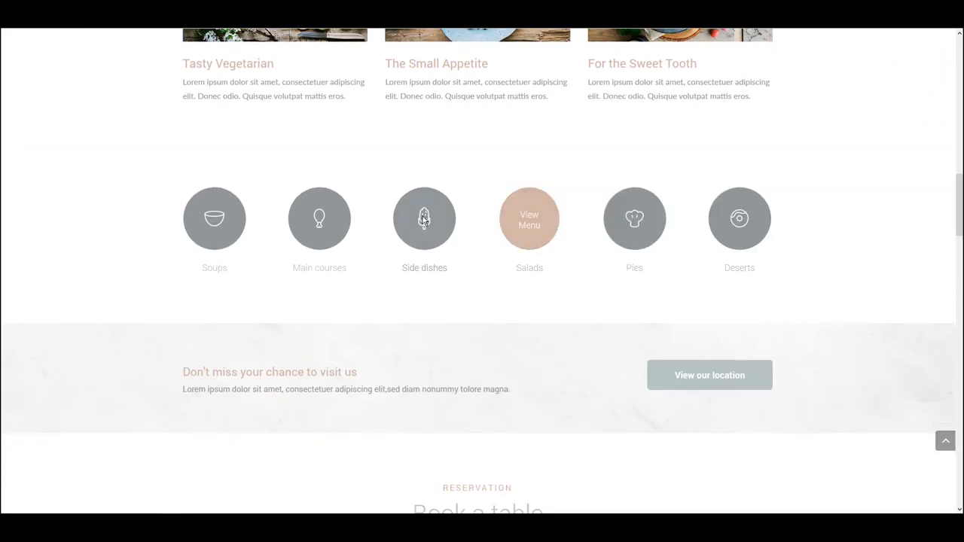
{"action": "scroll", "coordinate": [360, 296], "scroll_direction": "down", "scroll_amount": 1}
{"action": "scroll", "coordinate": [360, 295], "scroll_direction": "down", "scroll_amount": 5}
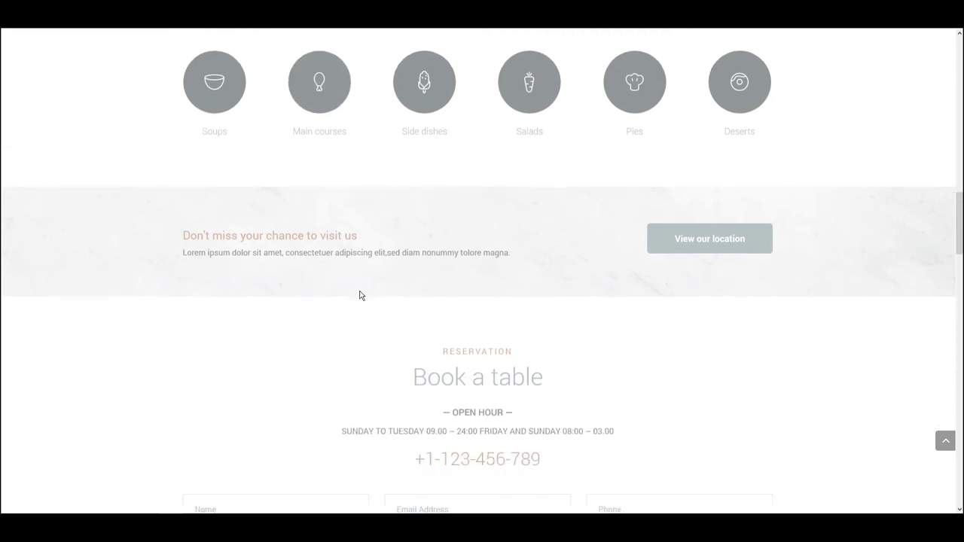
{"action": "left_click", "coordinate": [309, 231]}
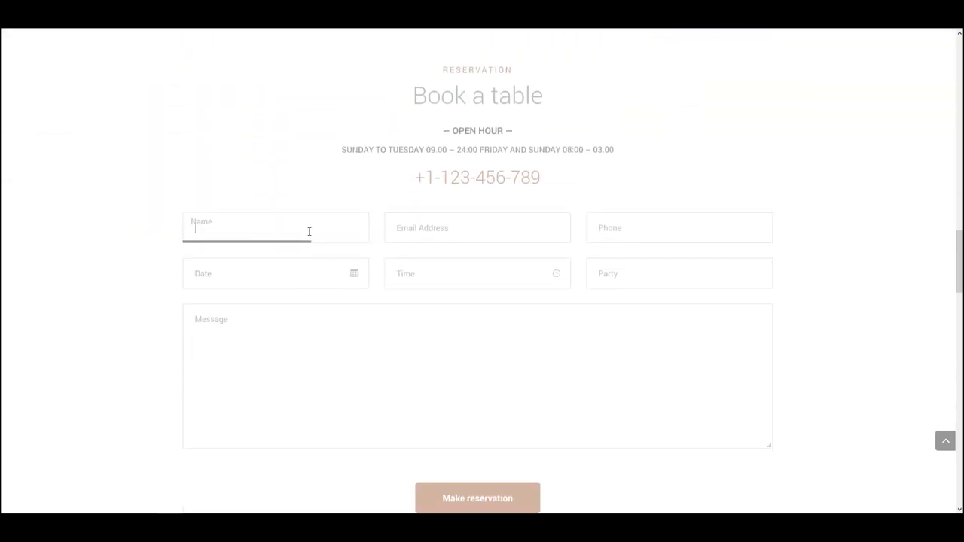
{"action": "left_click", "coordinate": [301, 274]}
{"action": "left_click", "coordinate": [370, 325]}
{"action": "scroll", "coordinate": [379, 326], "scroll_direction": "down", "scroll_amount": 3}
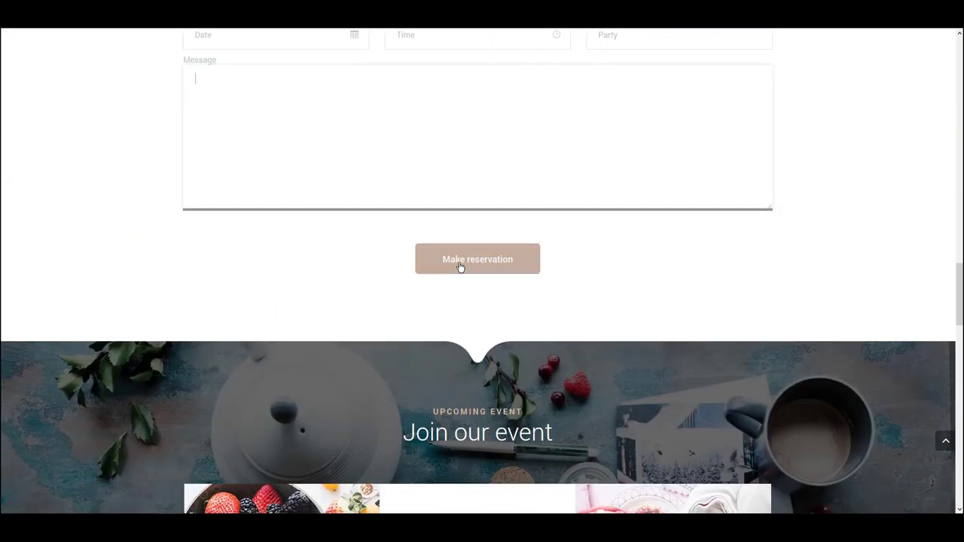
Step: Review the demo page's event section, newsletter sign-up fields, contact details and map, and return to the page start
{"action": "scroll", "coordinate": [460, 267], "scroll_direction": "down", "scroll_amount": 4}
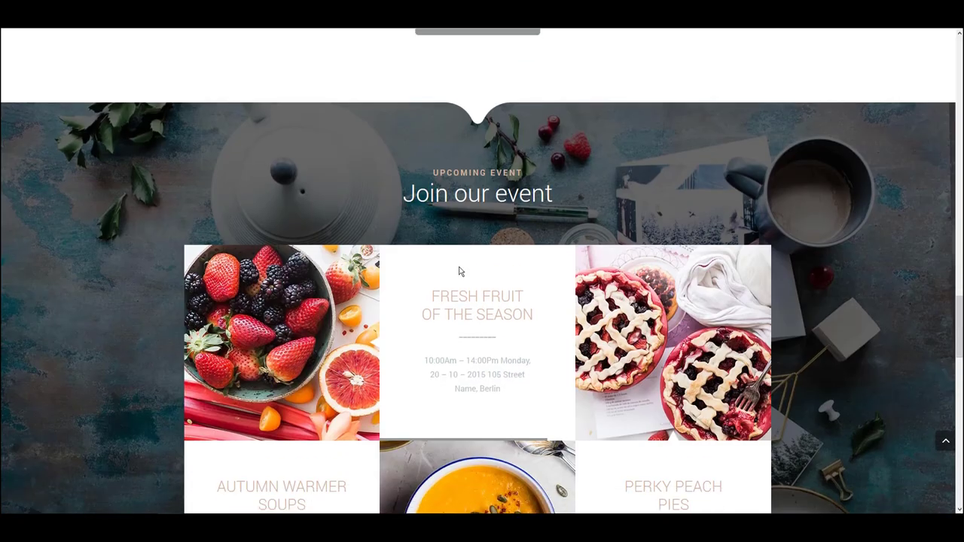
{"action": "scroll", "coordinate": [309, 373], "scroll_direction": "down", "scroll_amount": 2}
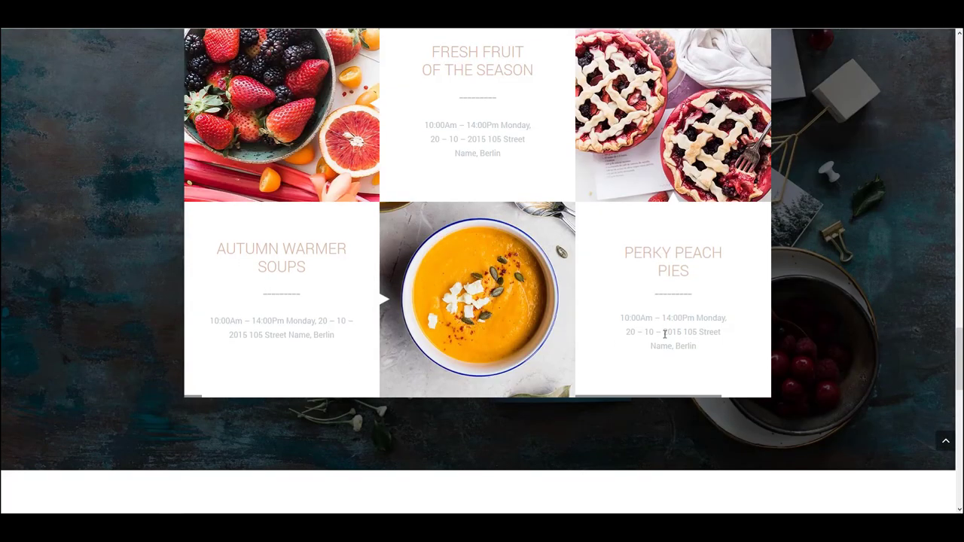
{"action": "scroll", "coordinate": [665, 333], "scroll_direction": "down", "scroll_amount": 3}
{"action": "scroll", "coordinate": [672, 333], "scroll_direction": "down", "scroll_amount": 3}
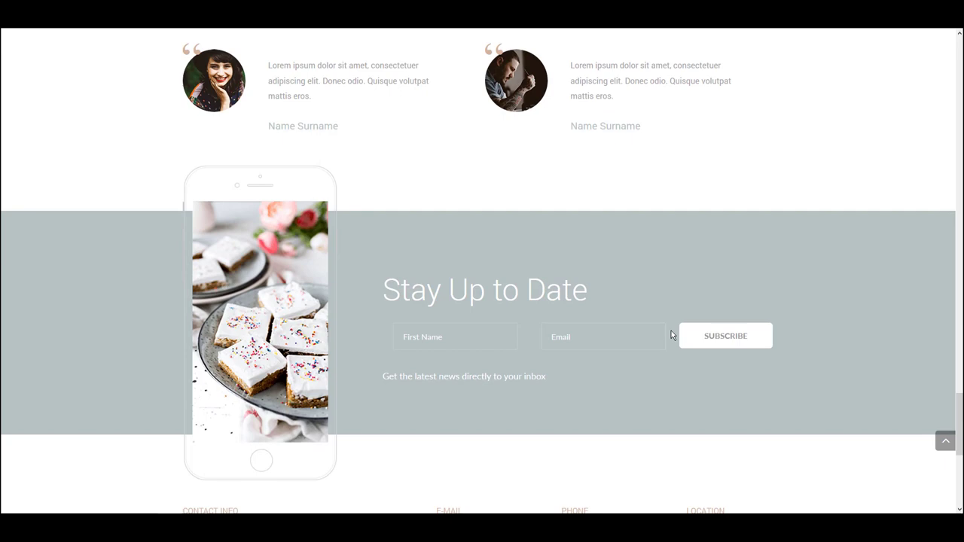
{"action": "left_click", "coordinate": [485, 342]}
{"action": "left_click", "coordinate": [605, 339]}
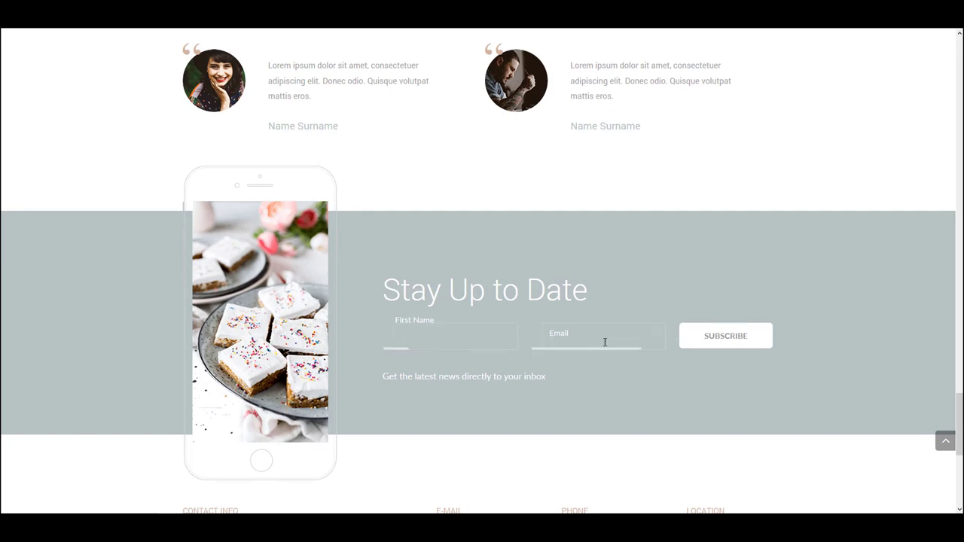
{"action": "scroll", "coordinate": [648, 343], "scroll_direction": "down", "scroll_amount": 4}
{"action": "scroll", "coordinate": [682, 349], "scroll_direction": "down", "scroll_amount": 2}
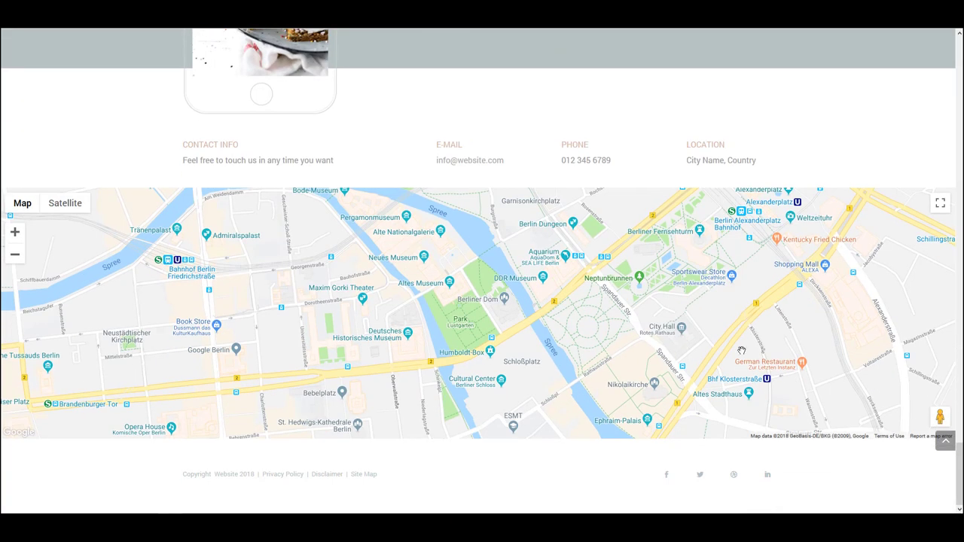
{"action": "left_click", "coordinate": [945, 442]}
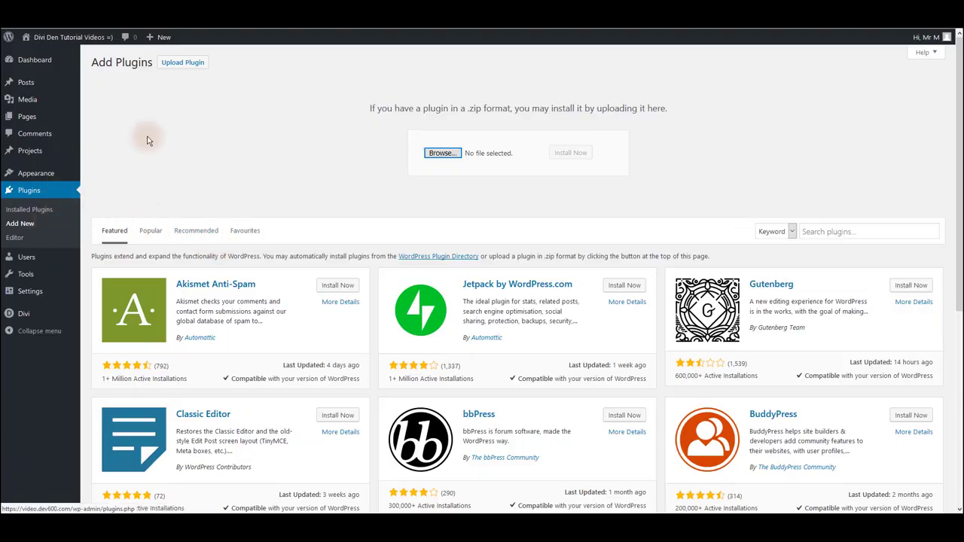
Step: Upload jamie-assistant-plugin-v1-2-1 from the UNZIP-ME-jamie-layout-pack-assistant-plugin-13-nov-2018 folder, then install and activate the plugin
{"action": "left_click", "coordinate": [165, 64]}
{"action": "left_click", "coordinate": [443, 153]}
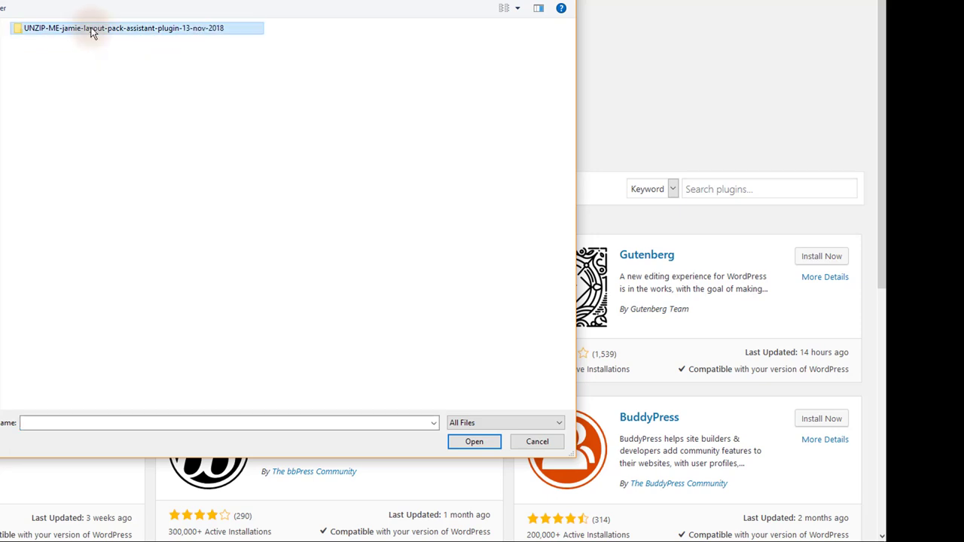
{"action": "double_click", "coordinate": [92, 33]}
{"action": "left_click", "coordinate": [92, 30]}
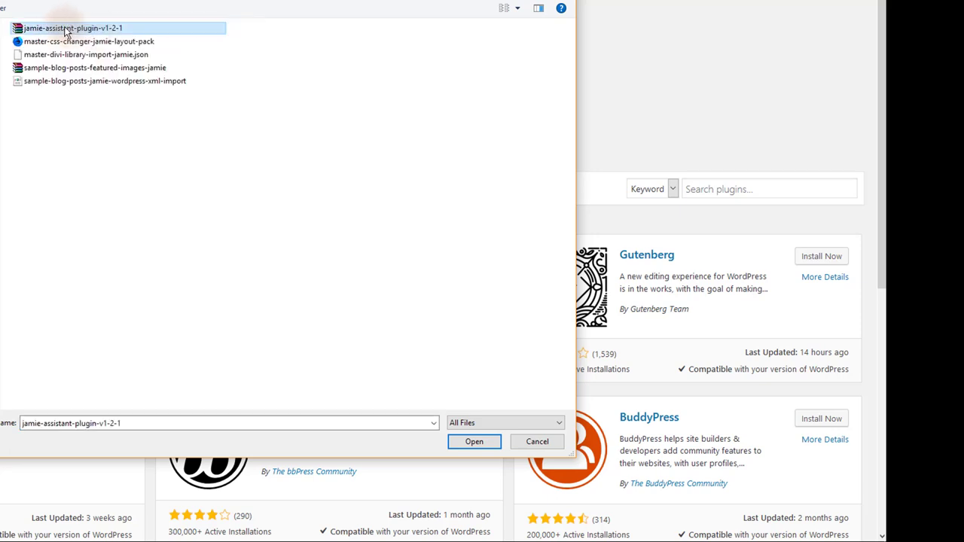
{"action": "left_click", "coordinate": [475, 443]}
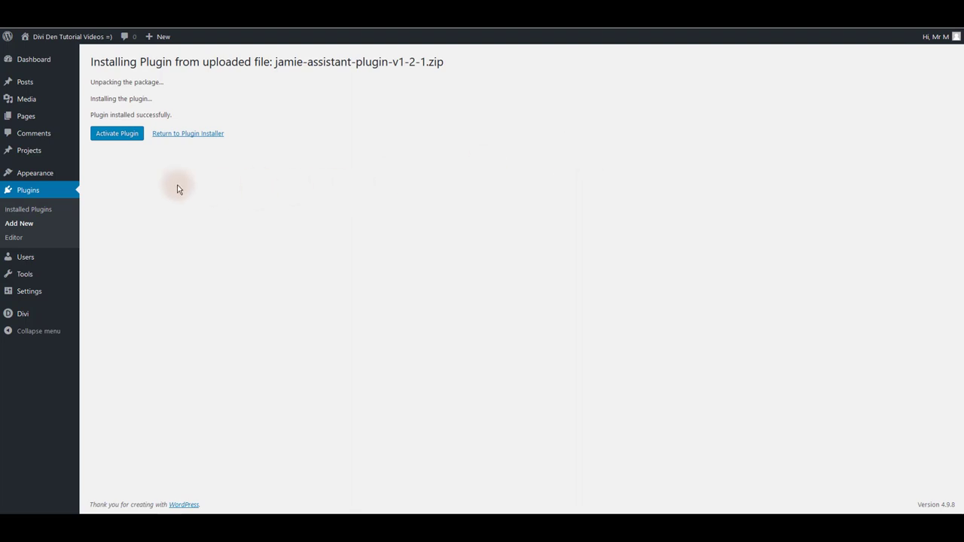
{"action": "left_click", "coordinate": [130, 140]}
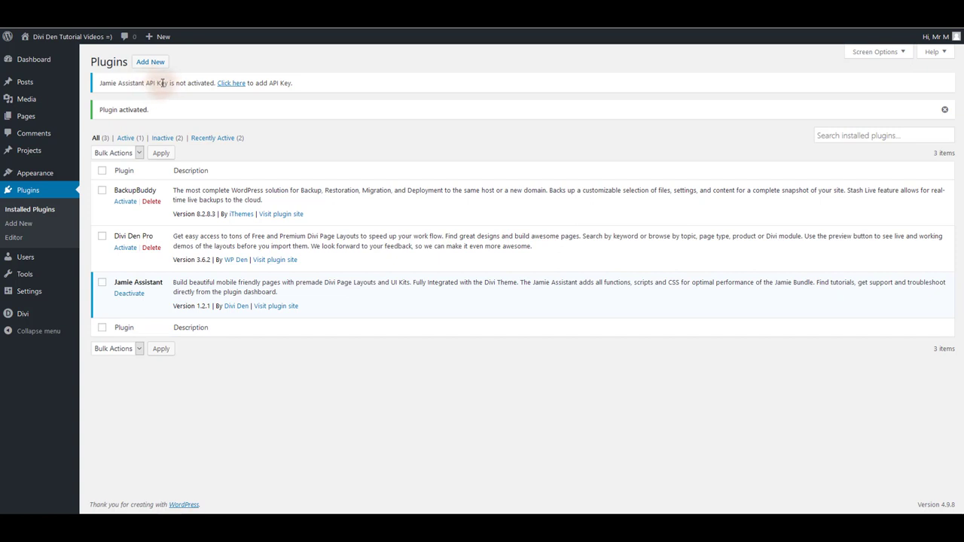
Step: Open the Jamie Assistant API key activation form and go to its API Key and API Email fields
{"action": "left_click", "coordinate": [238, 88]}
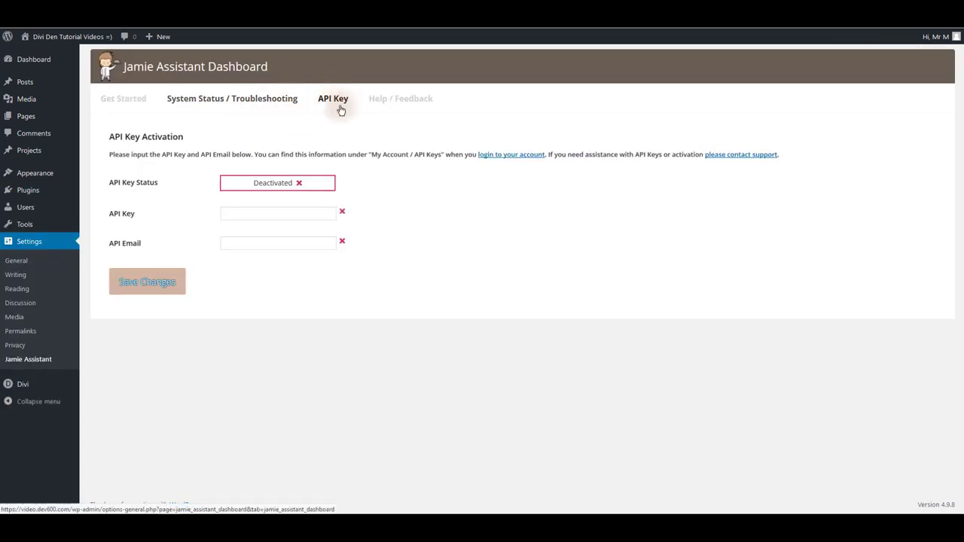
{"action": "left_click", "coordinate": [239, 214]}
{"action": "left_click", "coordinate": [238, 244]}
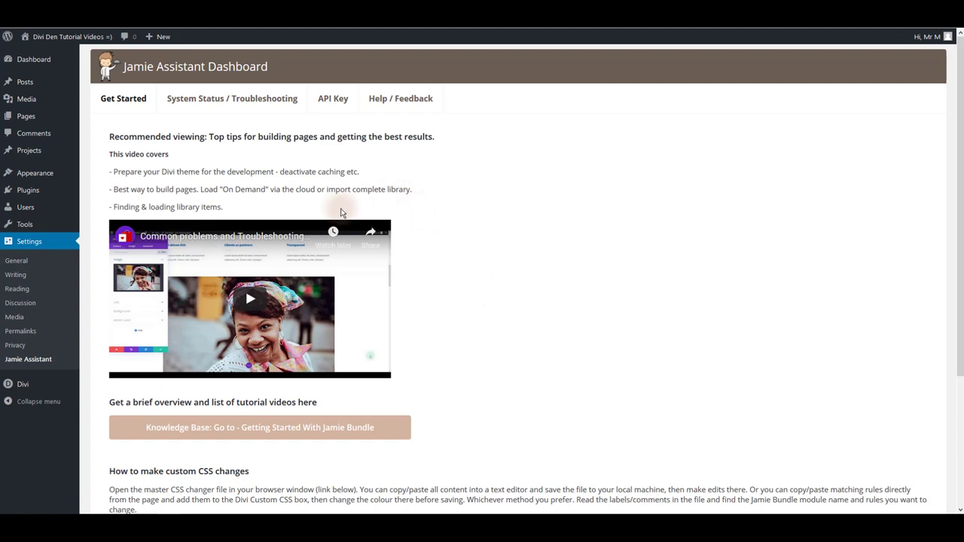
Step: Review the Jamie Assistant dashboard's getting-started guidance, system status report, and help and feedback options
{"action": "scroll", "coordinate": [215, 204], "scroll_direction": "down", "scroll_amount": 1}
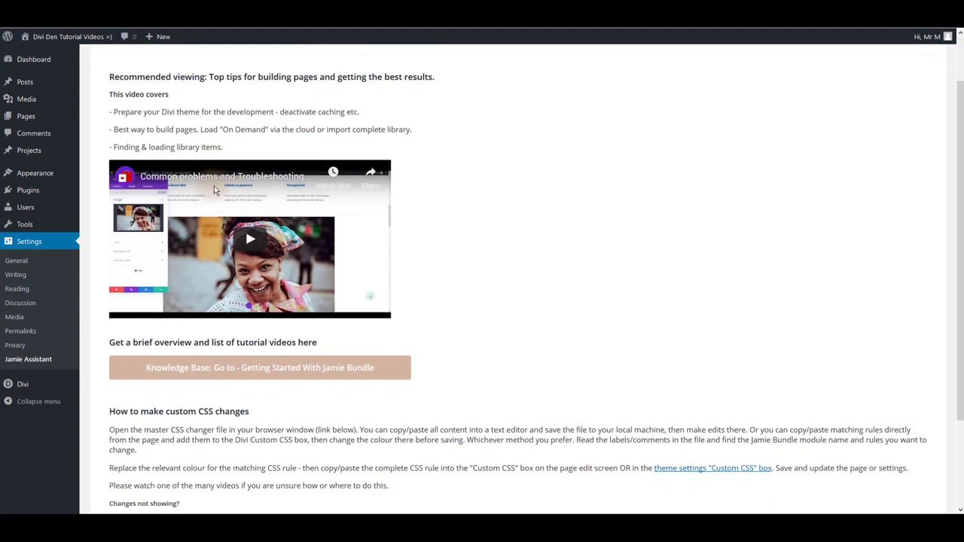
{"action": "scroll", "coordinate": [214, 190], "scroll_direction": "down", "scroll_amount": 2}
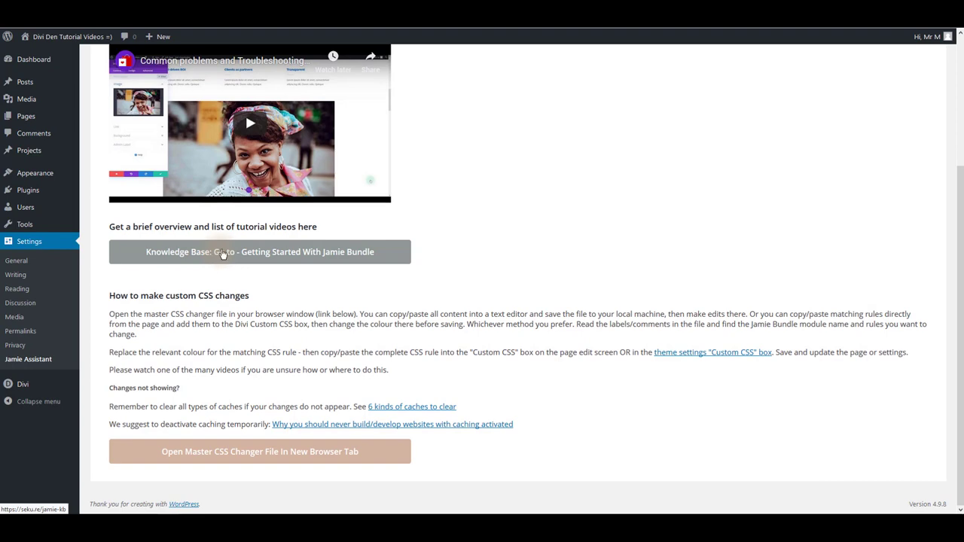
{"action": "scroll", "coordinate": [222, 254], "scroll_direction": "up", "scroll_amount": 3}
{"action": "left_click", "coordinate": [209, 98]}
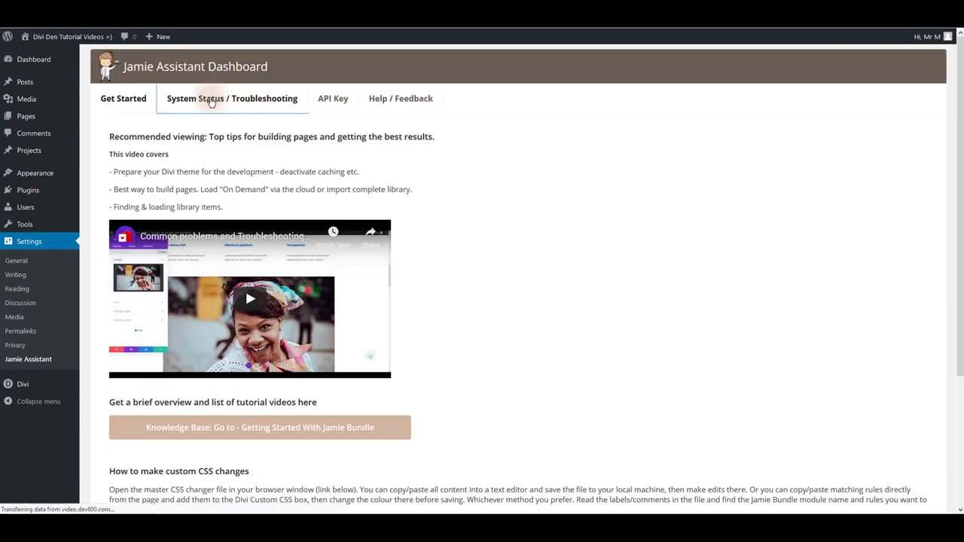
{"action": "scroll", "coordinate": [405, 224], "scroll_direction": "down", "scroll_amount": 2}
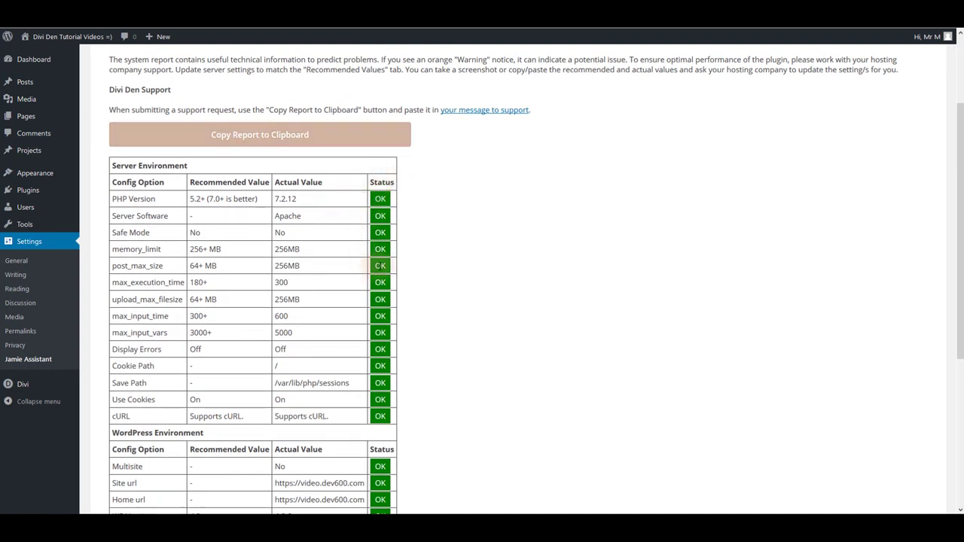
{"action": "double_click", "coordinate": [380, 266]}
{"action": "scroll", "coordinate": [381, 265], "scroll_direction": "up", "scroll_amount": 3}
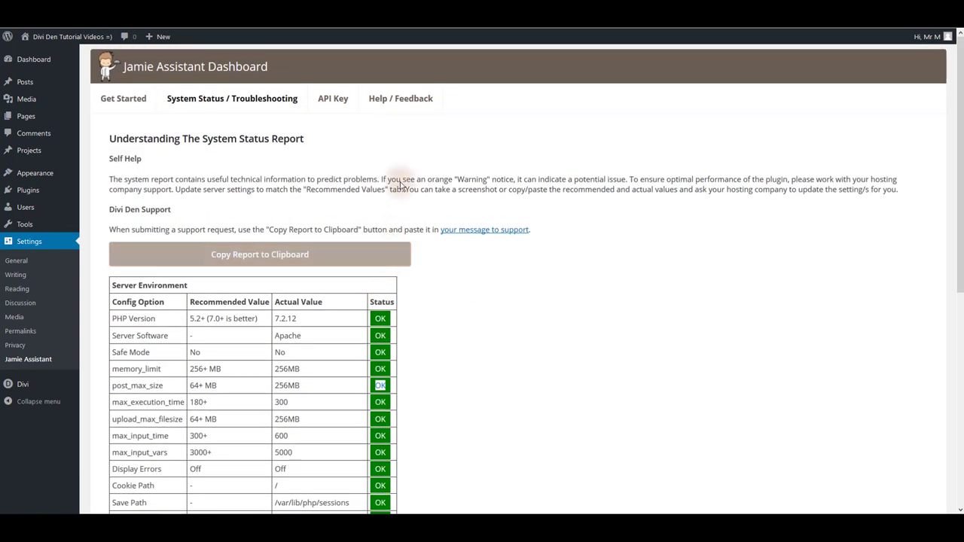
{"action": "left_click", "coordinate": [399, 98]}
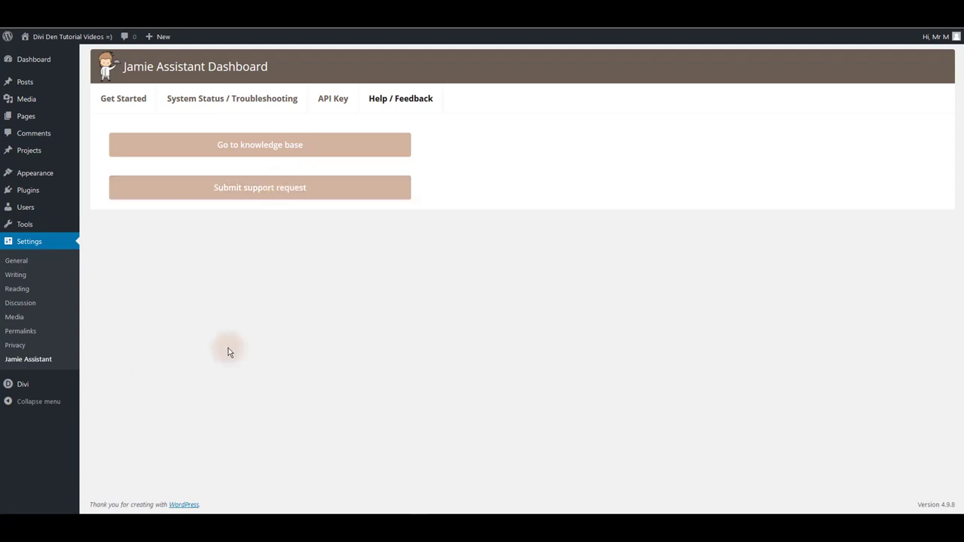
Step: Import the layouts from master-divi-library-import-jamie.json into the Divi Library
{"action": "mouse_move", "coordinate": [71, 385]}
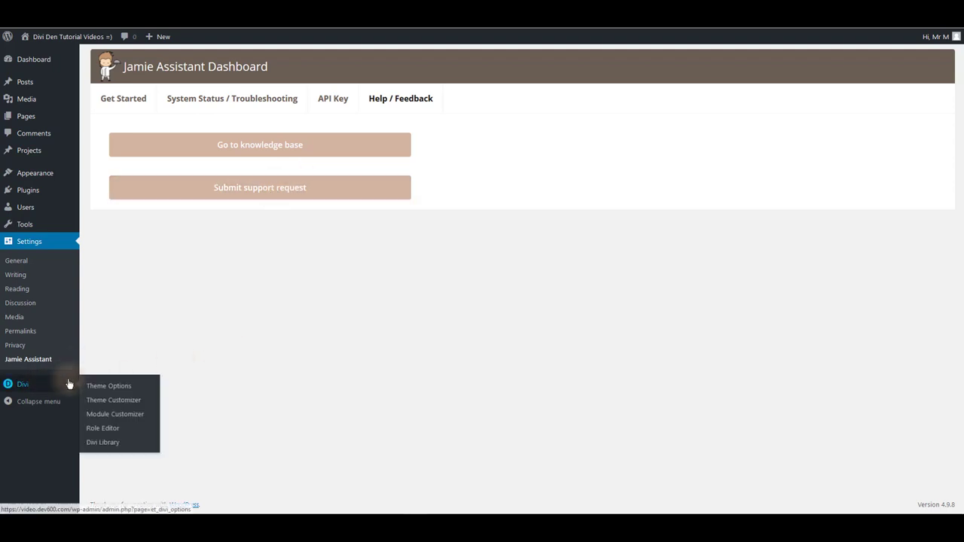
{"action": "left_click", "coordinate": [118, 444]}
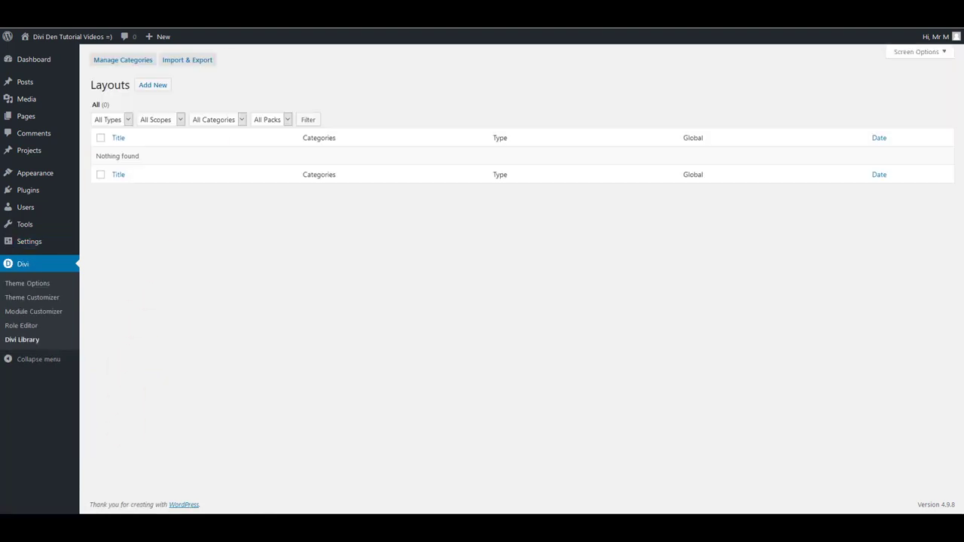
{"action": "left_click", "coordinate": [190, 60]}
{"action": "left_click", "coordinate": [483, 202]}
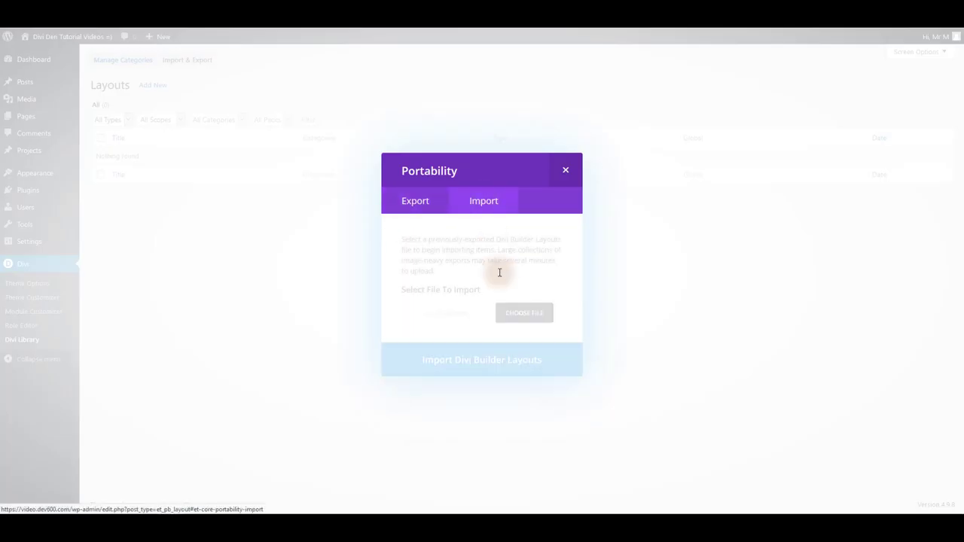
{"action": "left_click", "coordinate": [520, 317]}
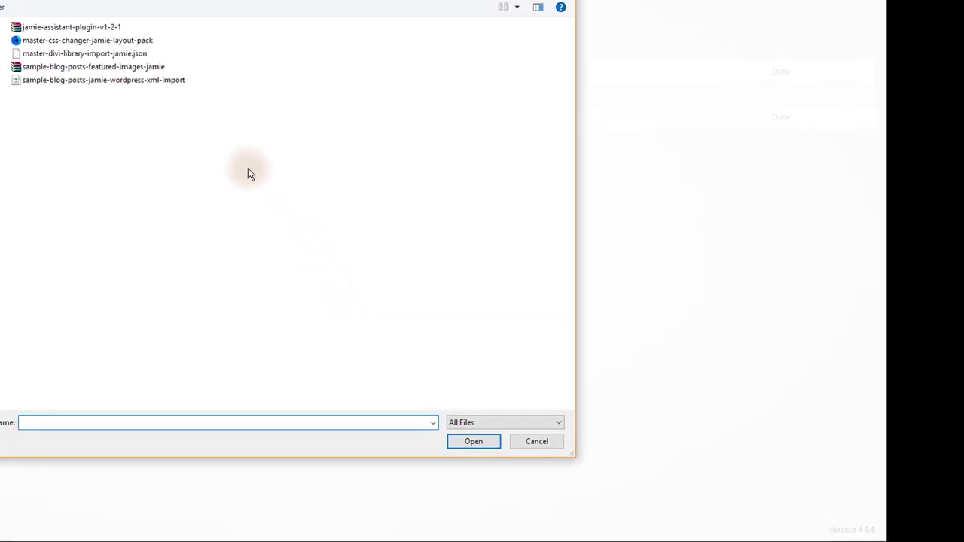
{"action": "left_click", "coordinate": [84, 53]}
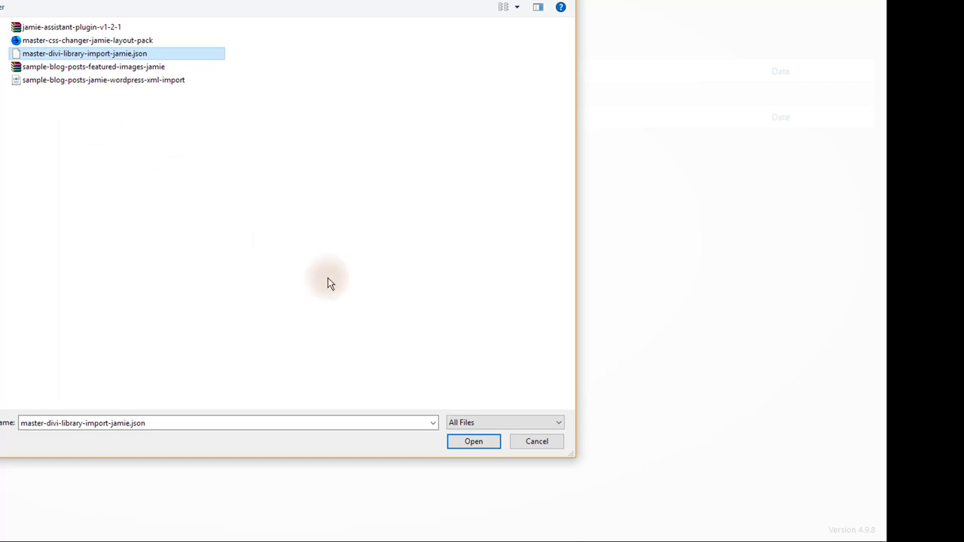
{"action": "left_click", "coordinate": [472, 440]}
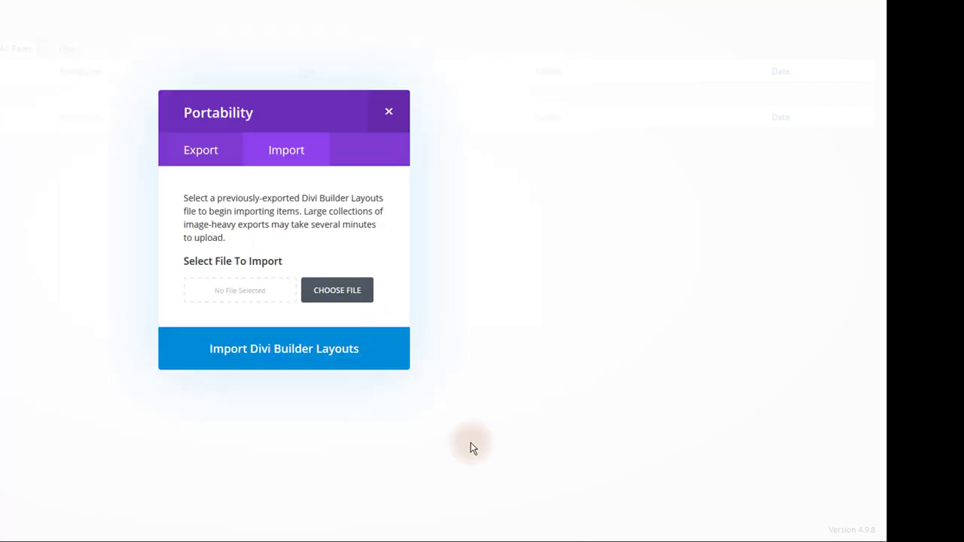
{"action": "left_click", "coordinate": [323, 355]}
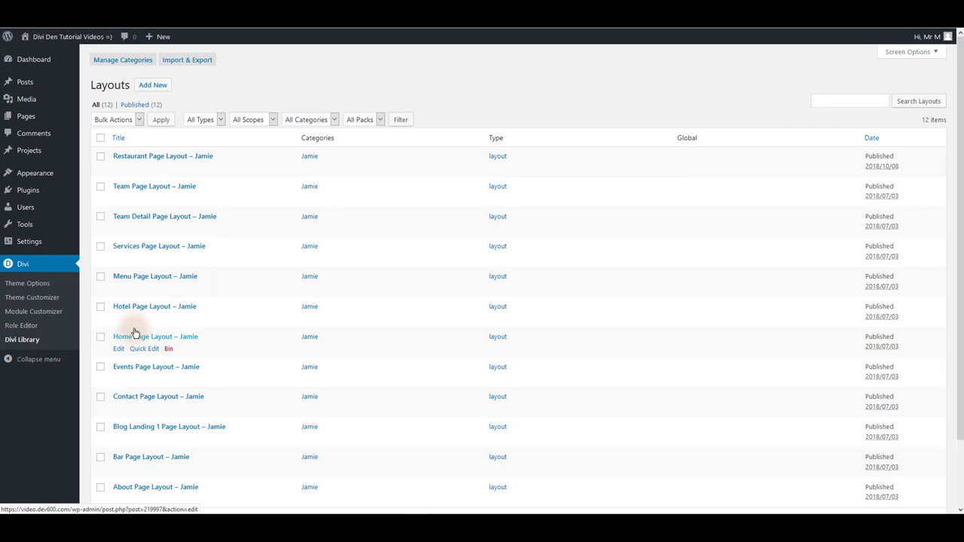
Step: Create a new page titled "Jamie example page" and switch it to the Divi Builder
{"action": "mouse_move", "coordinate": [36, 119]}
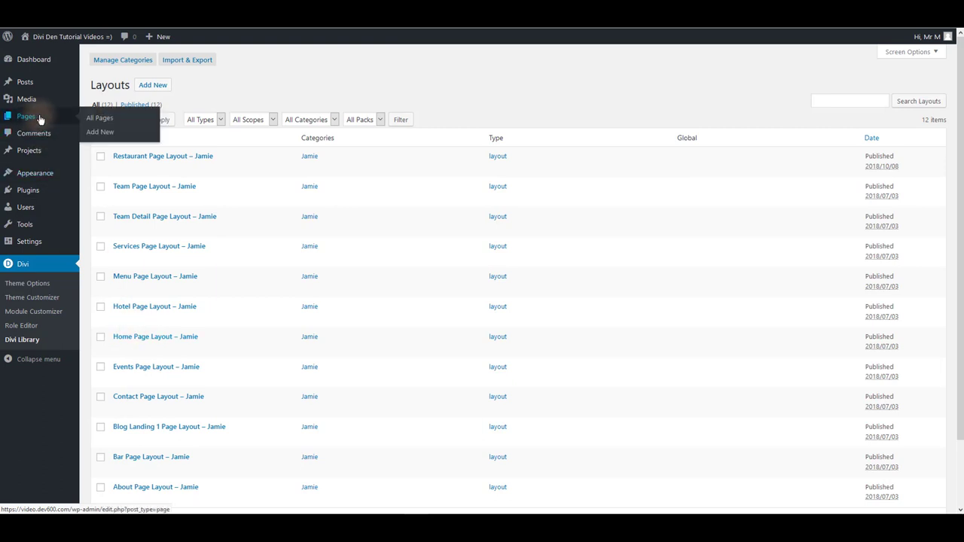
{"action": "left_click", "coordinate": [100, 132]}
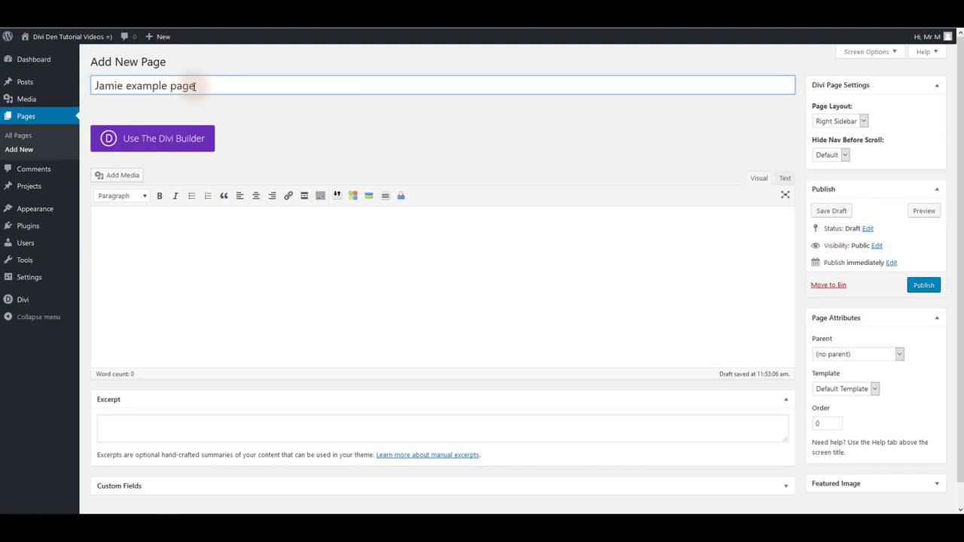
{"action": "left_click", "coordinate": [169, 144]}
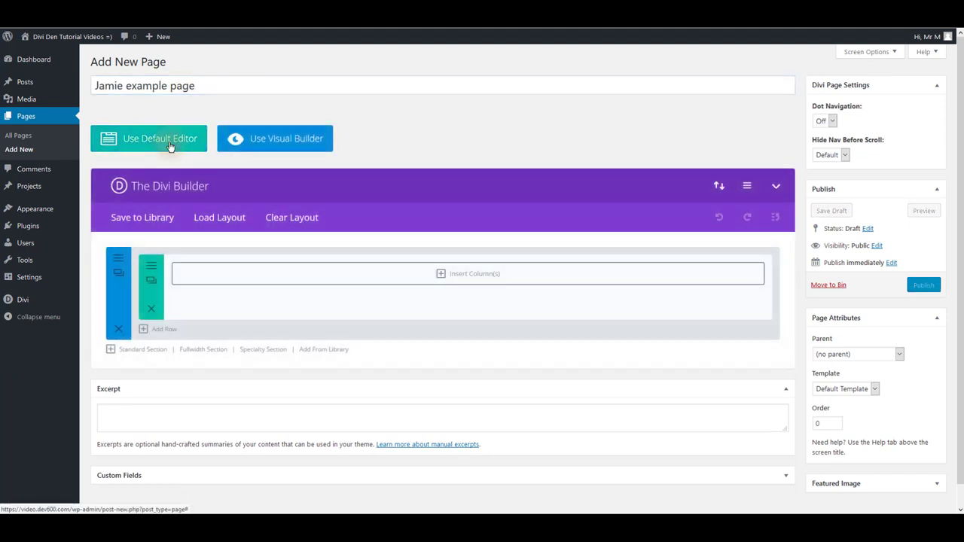
Step: Load the saved Restaurant Page Layout - Jamie from the Jamie category into the page
{"action": "left_click", "coordinate": [241, 220]}
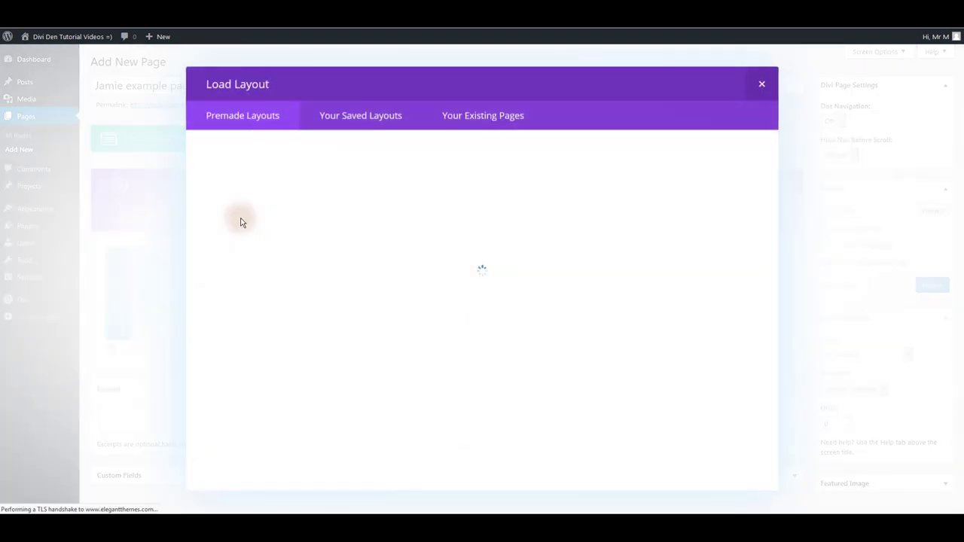
{"action": "left_click", "coordinate": [351, 120]}
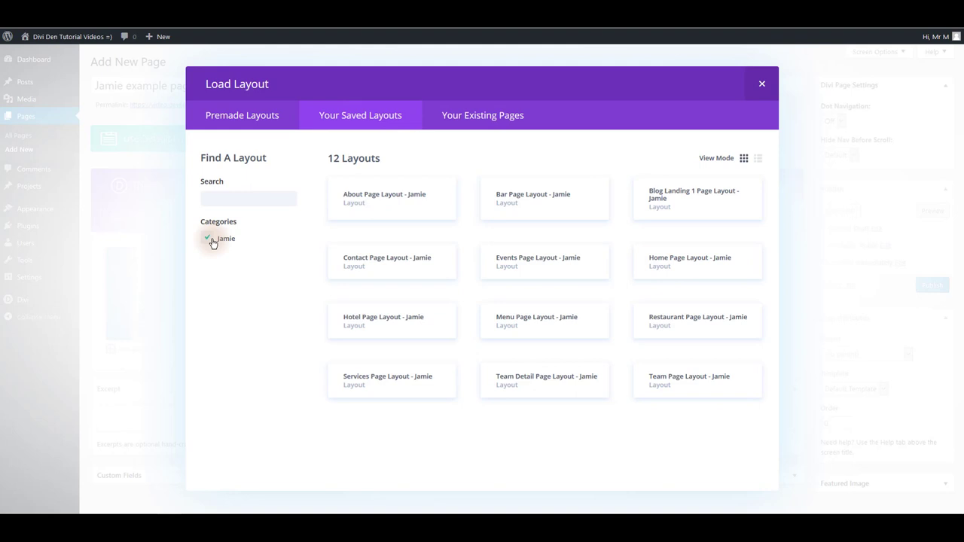
{"action": "left_click", "coordinate": [208, 239]}
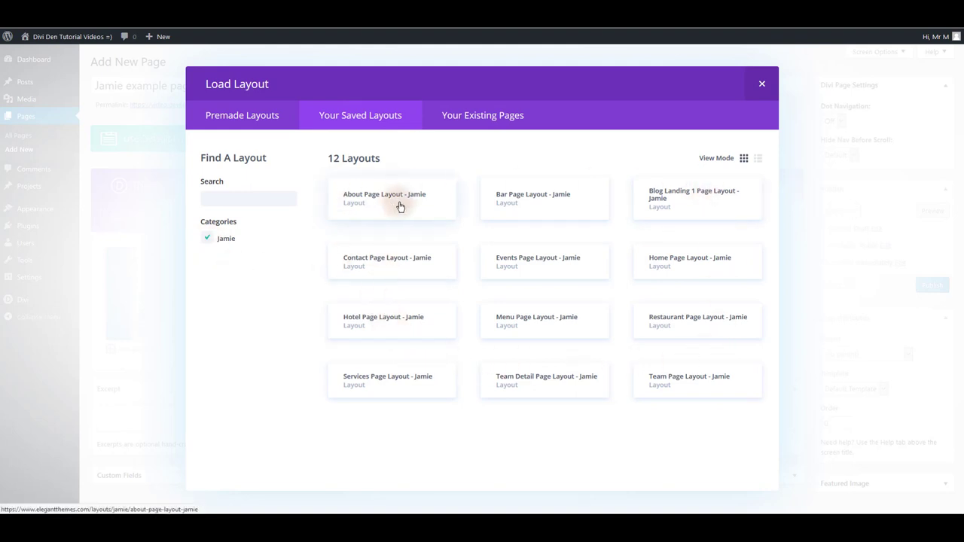
{"action": "left_click", "coordinate": [660, 331]}
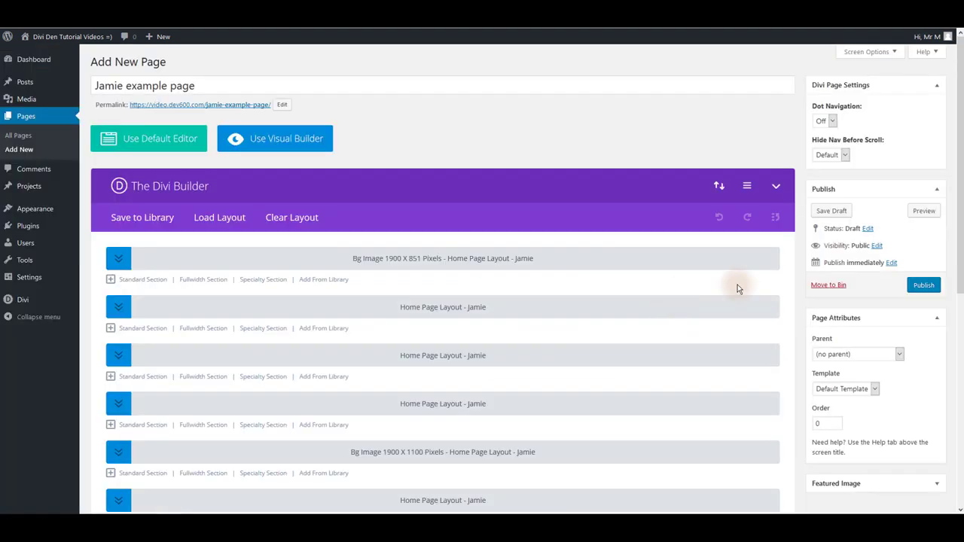
Step: Publish the Jamie example page and review its live version from the hero down through the following sections
{"action": "left_click", "coordinate": [921, 286]}
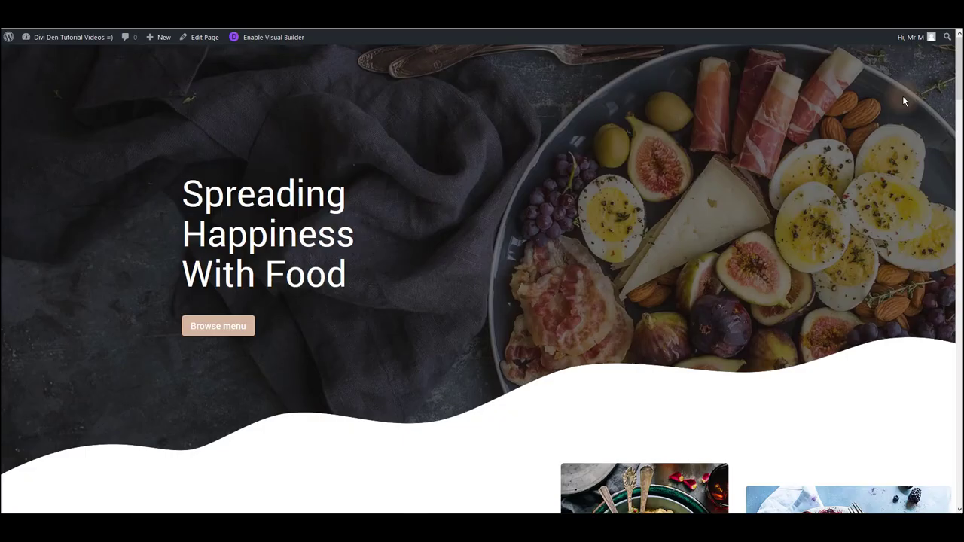
{"action": "scroll", "coordinate": [803, 158], "scroll_direction": "down", "scroll_amount": 5}
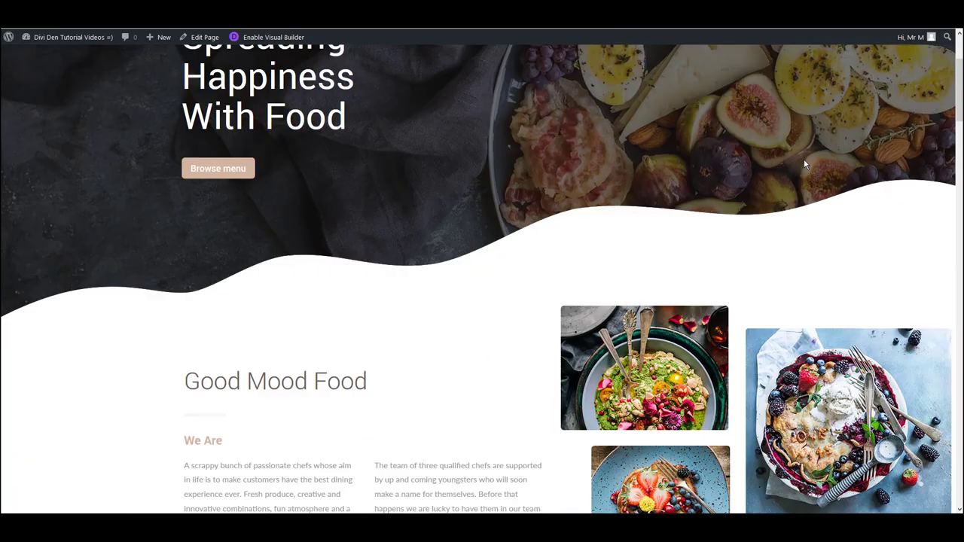
{"action": "scroll", "coordinate": [783, 181], "scroll_direction": "down", "scroll_amount": 9}
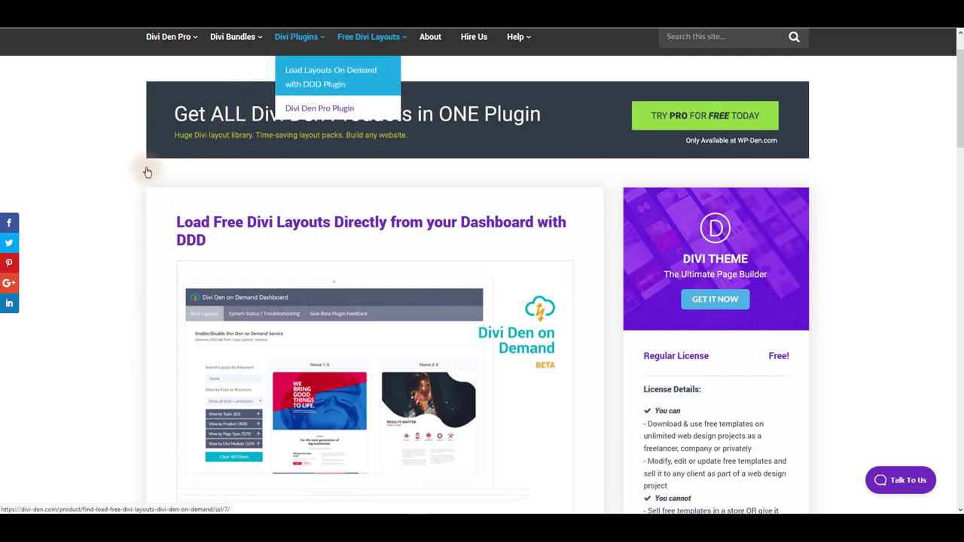
Step: Download the free Divi Den on Demand plugin from its product page and open the plugin's dashboard in WordPress
{"action": "scroll", "coordinate": [90, 208], "scroll_direction": "down", "scroll_amount": 2}
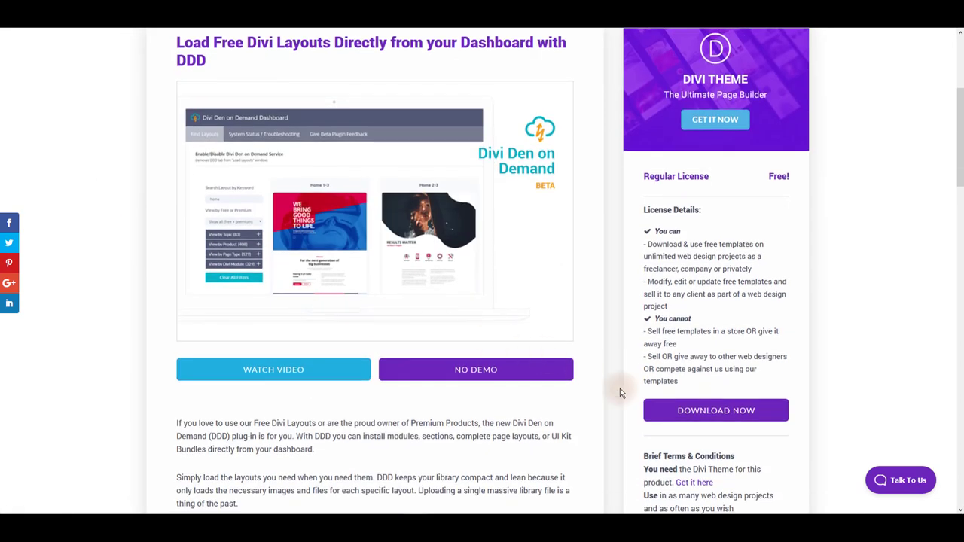
{"action": "left_click", "coordinate": [712, 413]}
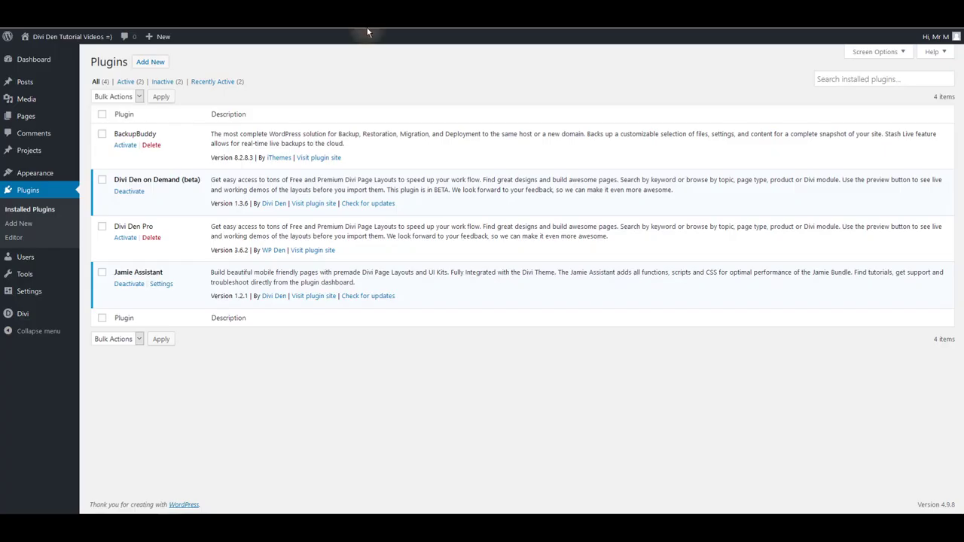
{"action": "mouse_move", "coordinate": [46, 291]}
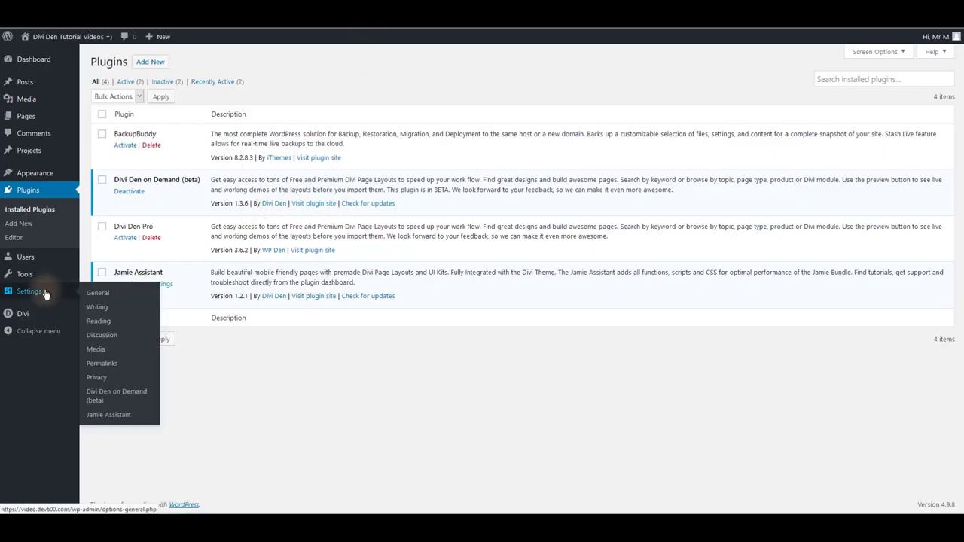
{"action": "left_click", "coordinate": [139, 399]}
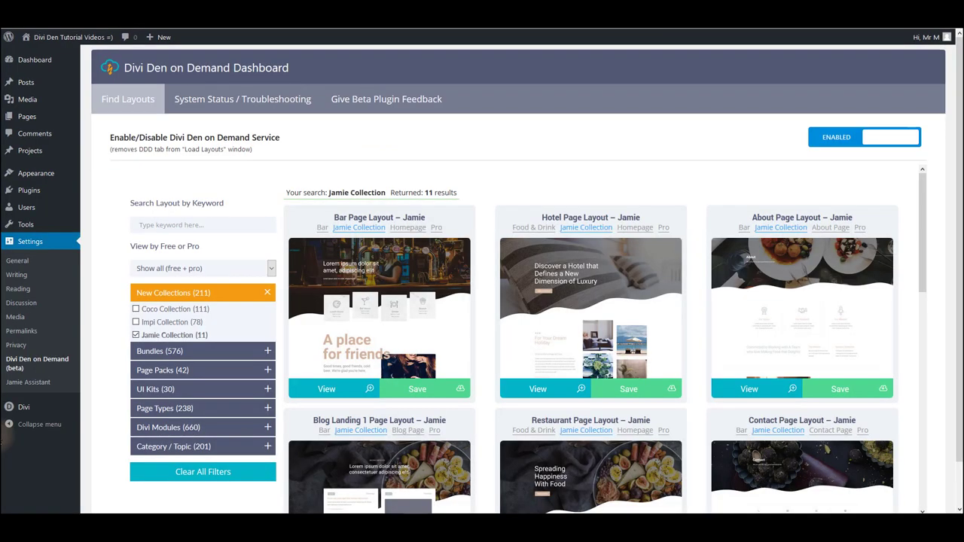